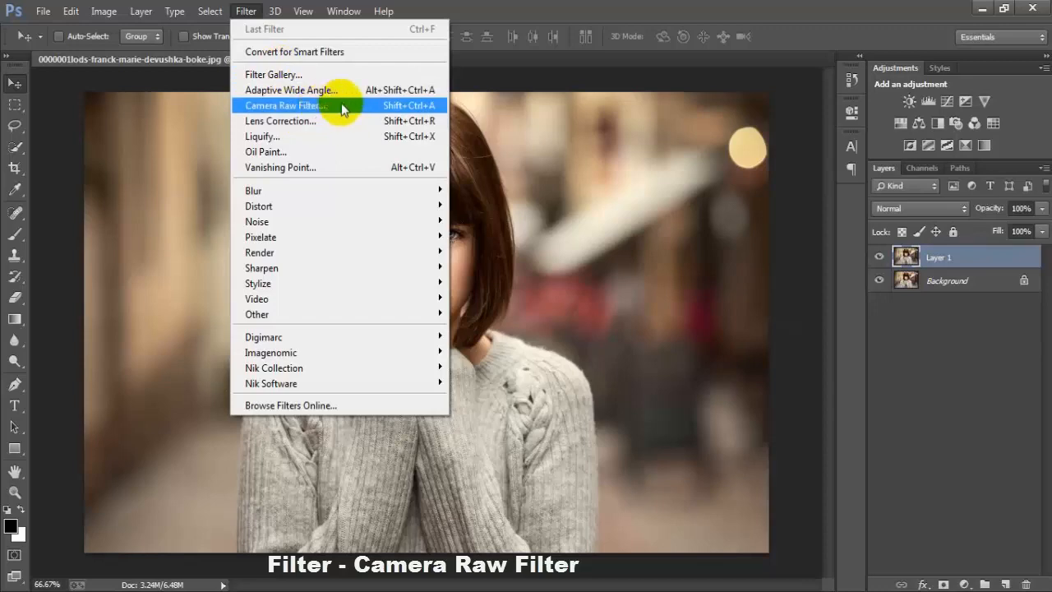
# Step: Open the Camera Raw filter for Layer 1 and set Contrast to +50, Highlights to -43, Shadows to +13 and Blacks to -32
pyautogui.click(341, 105)
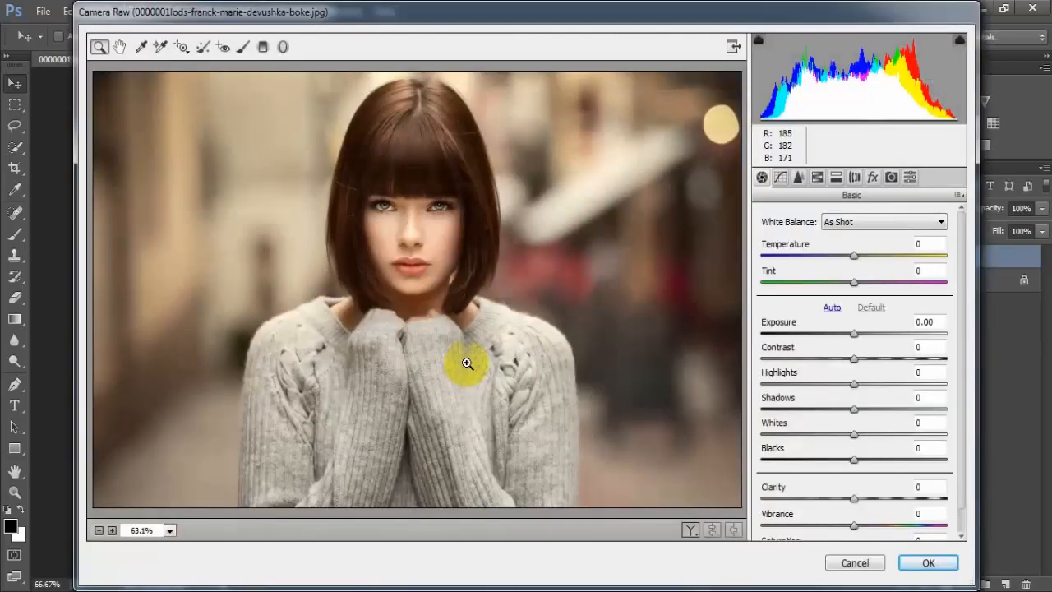
pyautogui.moveTo(855, 356); pyautogui.dragTo(904, 361)
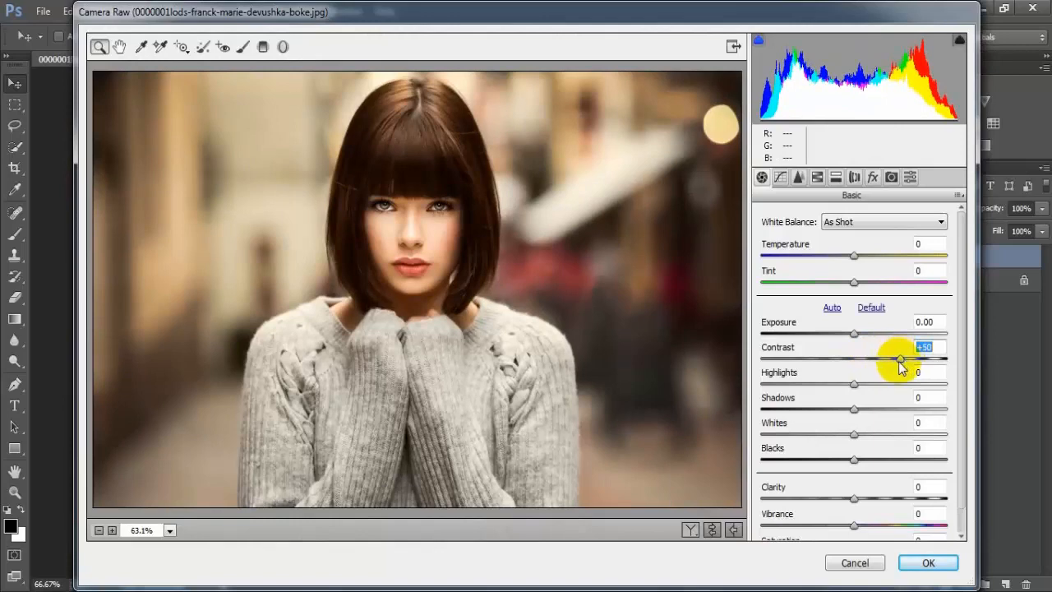
pyautogui.moveTo(854, 384); pyautogui.dragTo(816, 392)
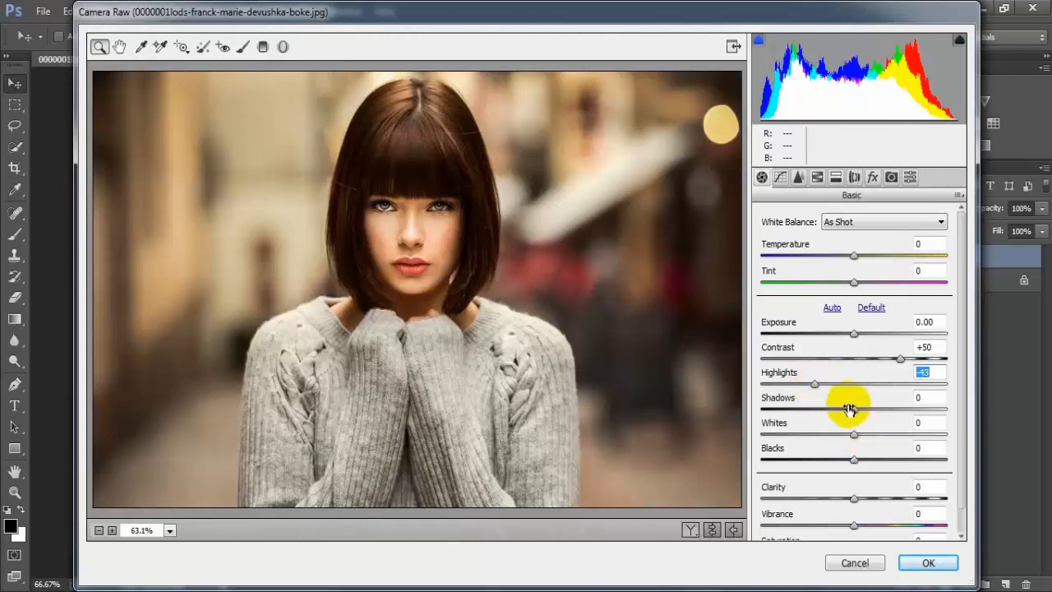
pyautogui.moveTo(853, 409); pyautogui.dragTo(866, 409)
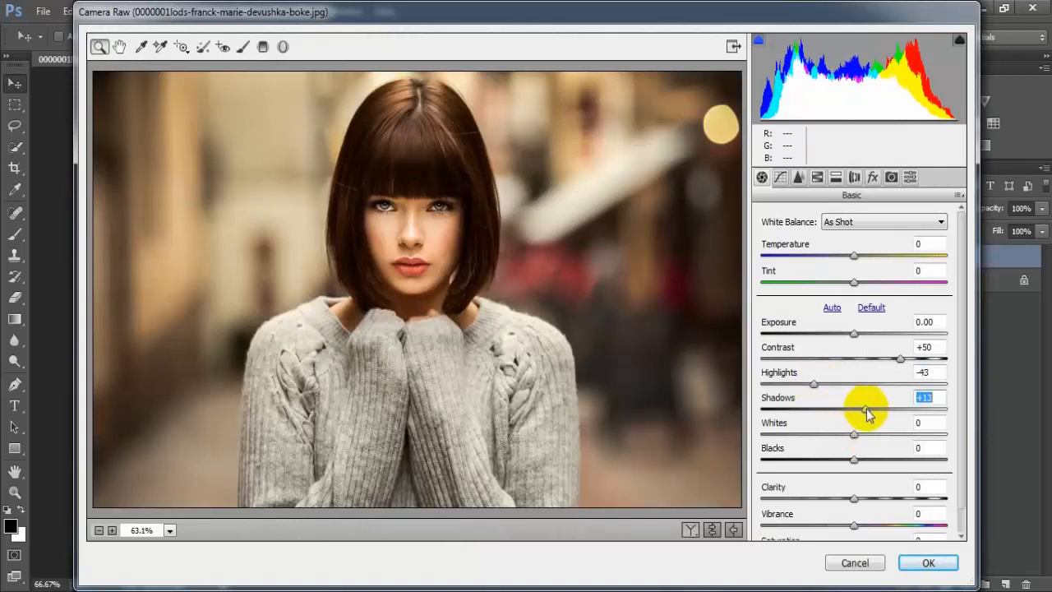
pyautogui.moveTo(853, 459); pyautogui.dragTo(826, 461)
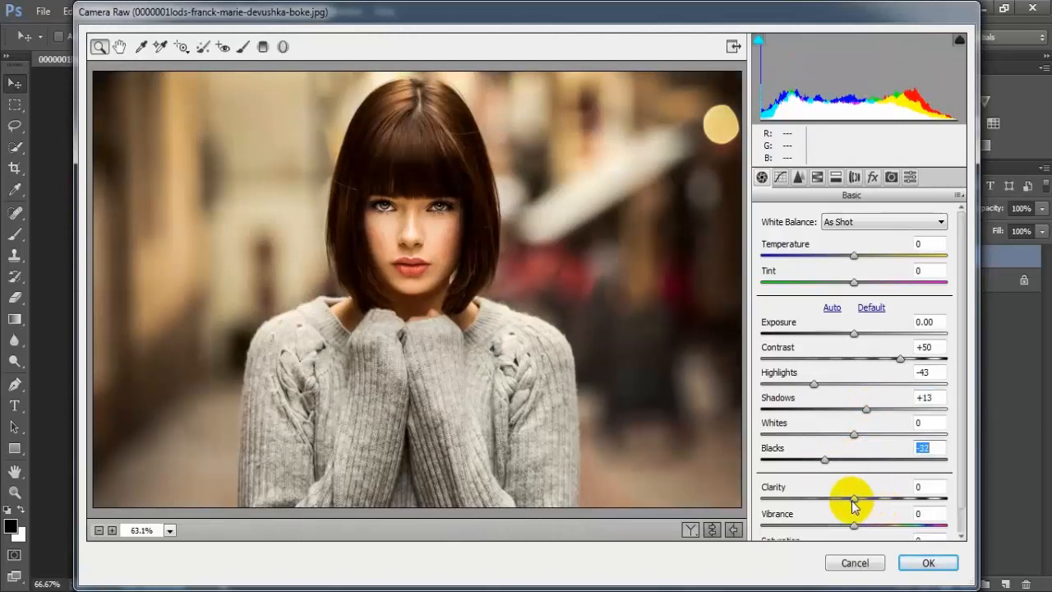
# Step: Set the basic Clarity to +24 and Vibrance to +2
pyautogui.moveTo(852, 499); pyautogui.dragTo(876, 499)
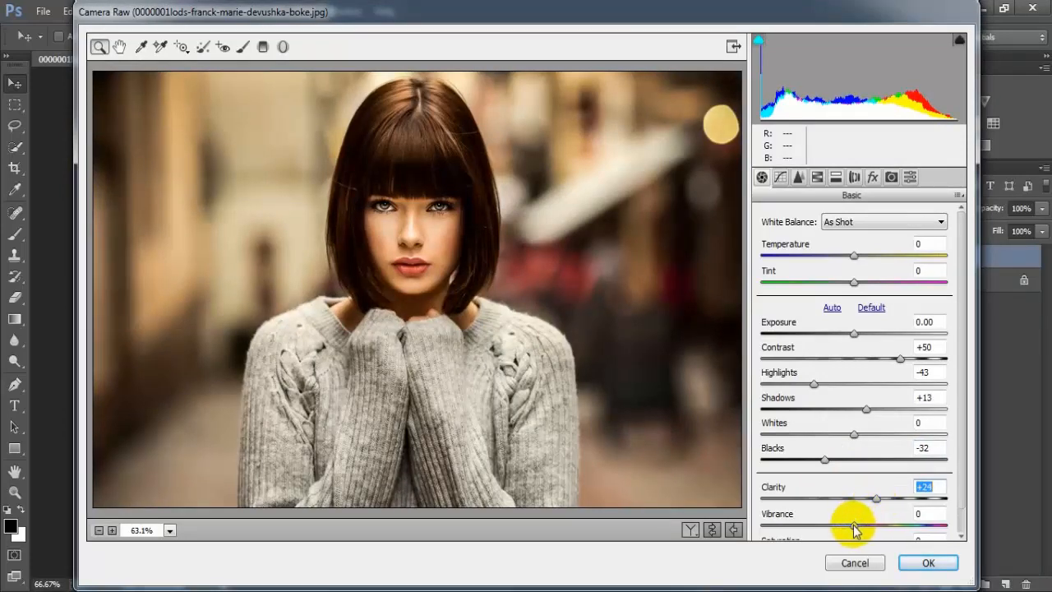
pyautogui.moveTo(853, 525); pyautogui.dragTo(856, 525)
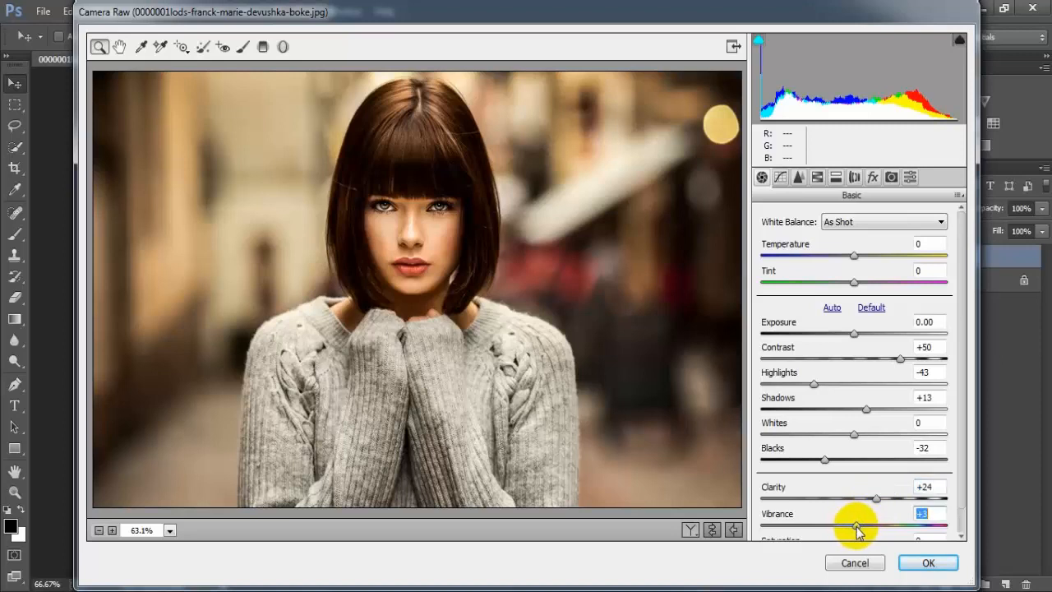
pyautogui.click(922, 513)
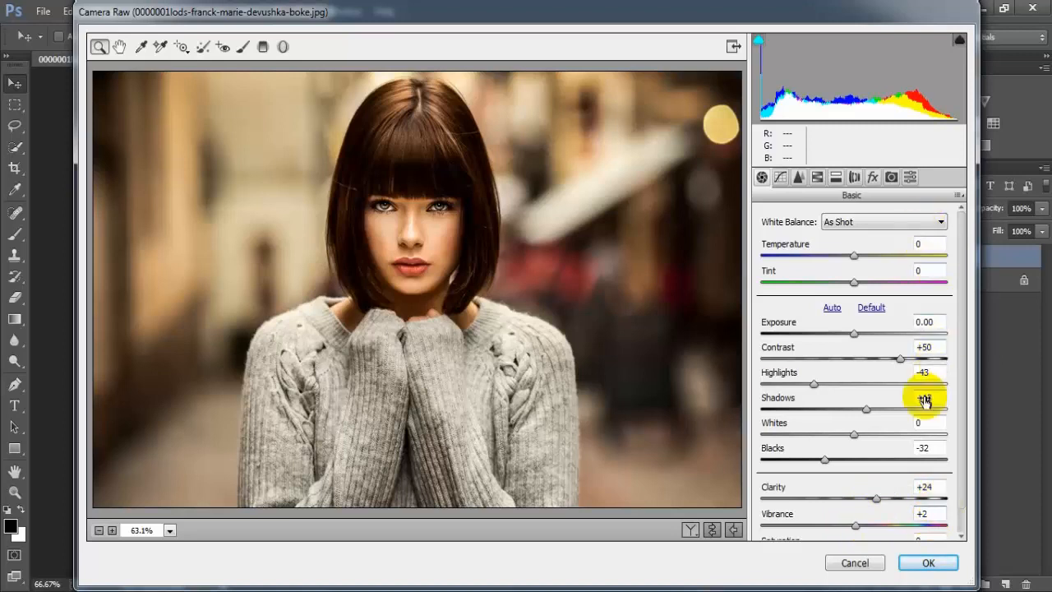
# Step: Shape the RGB point tone curve by lifting the black point and adding points at input 63, output 63 and input 191, output 200
pyautogui.click(780, 177)
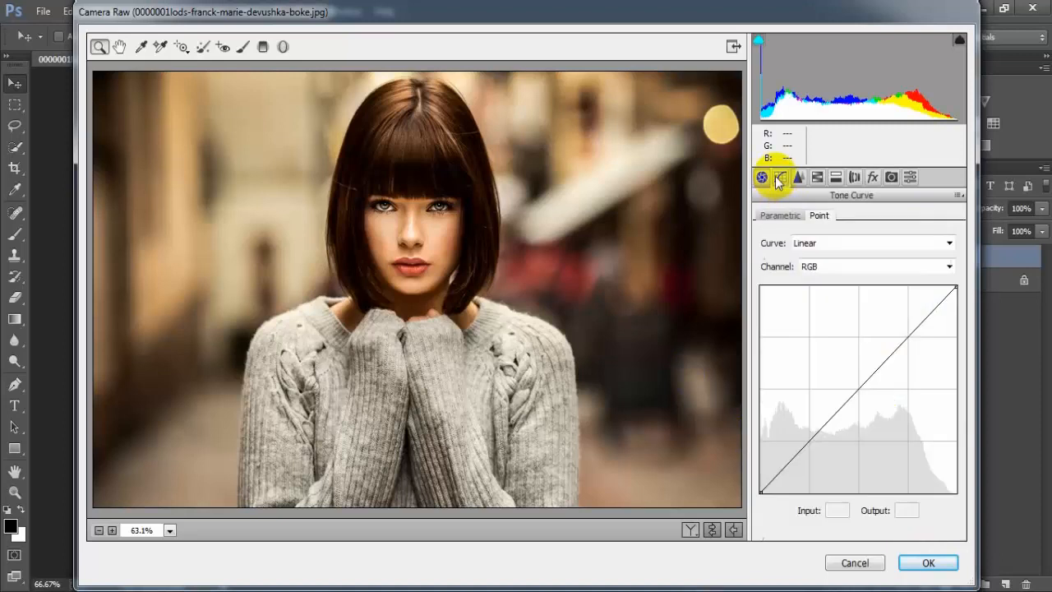
pyautogui.moveTo(763, 491); pyautogui.dragTo(756, 472)
pyautogui.moveTo(800, 432); pyautogui.dragTo(809, 440)
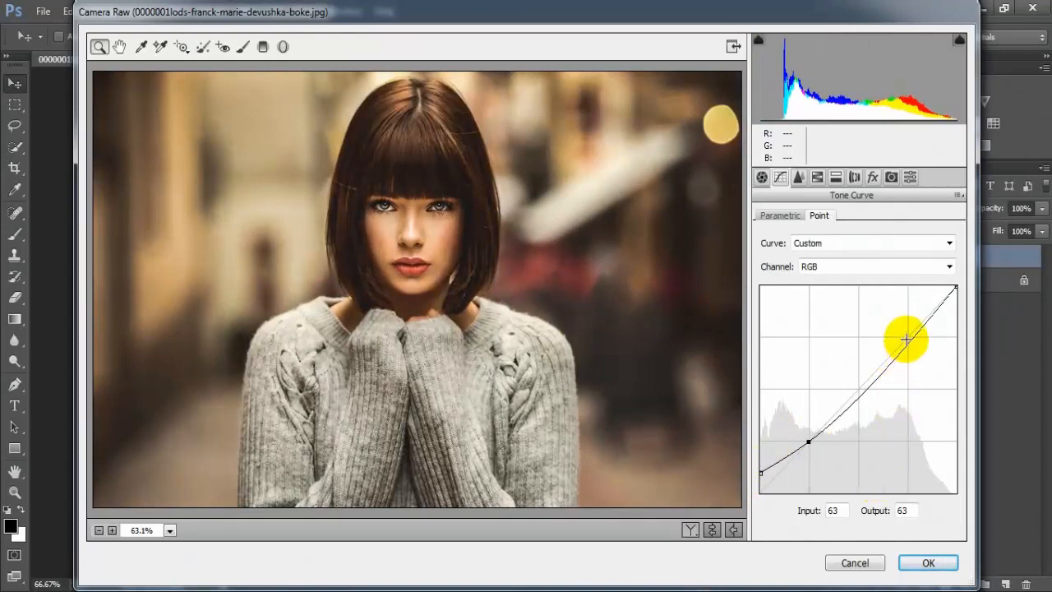
pyautogui.moveTo(907, 340); pyautogui.dragTo(904, 329)
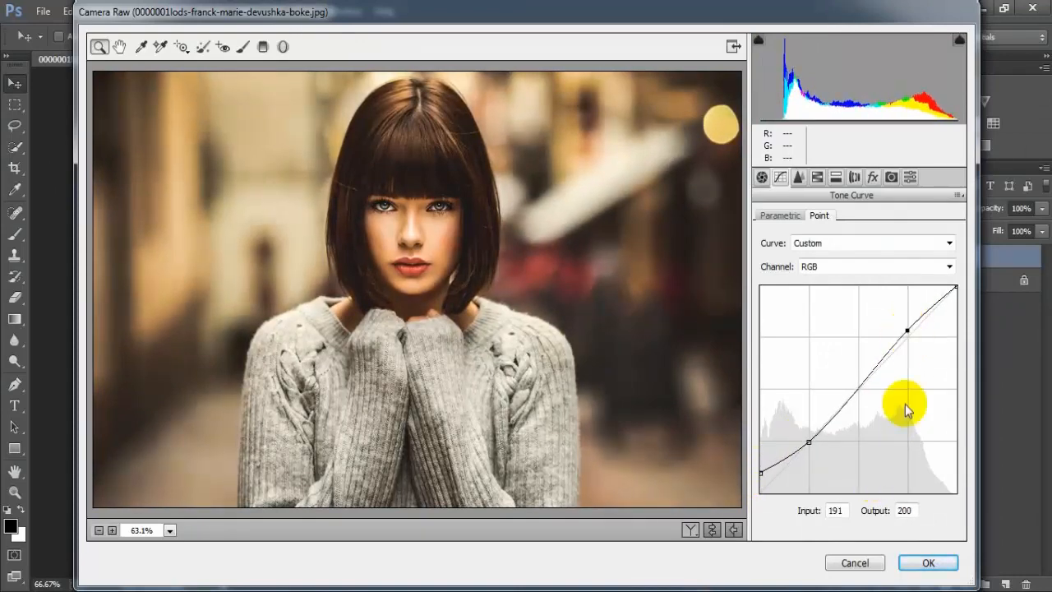
# Step: Set the sharpening Amount to 20, with noise reduction Luminance at 50 and Color at 15
pyautogui.click(798, 179)
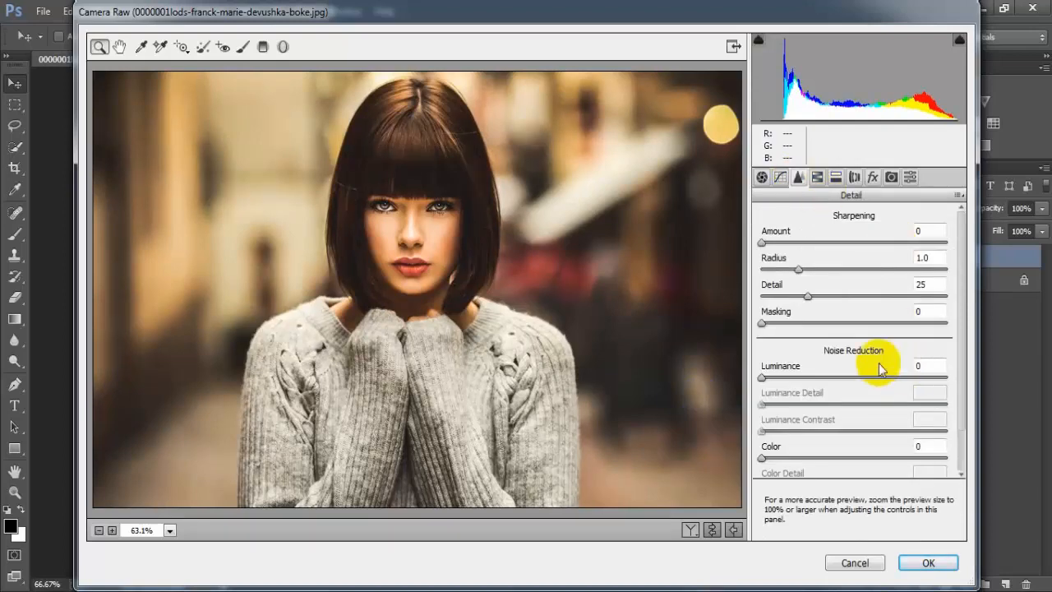
pyautogui.moveTo(762, 243); pyautogui.dragTo(783, 246)
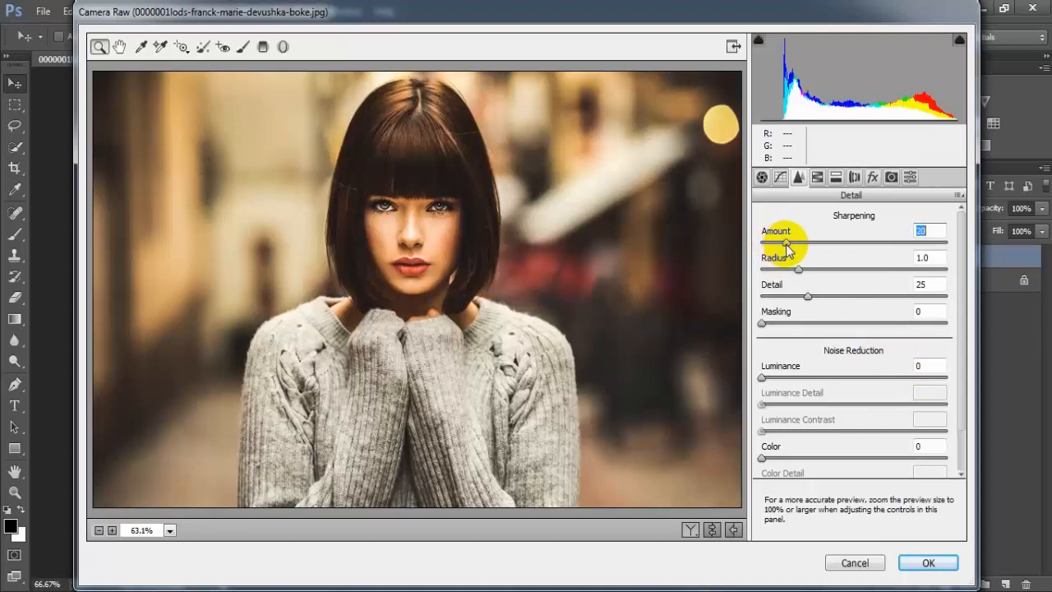
pyautogui.moveTo(763, 377); pyautogui.dragTo(854, 369)
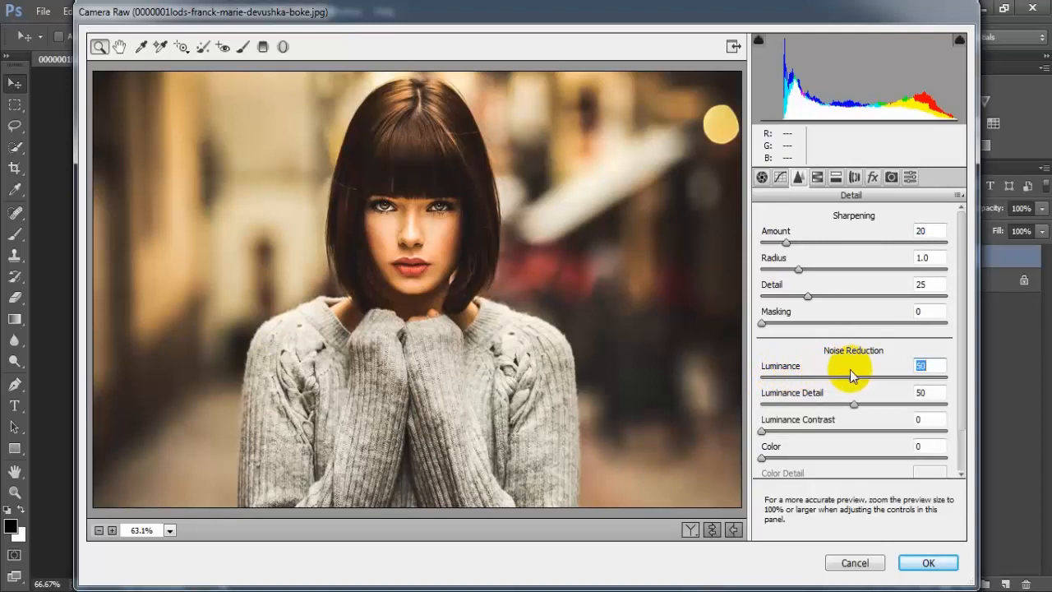
pyautogui.moveTo(765, 459); pyautogui.dragTo(795, 459)
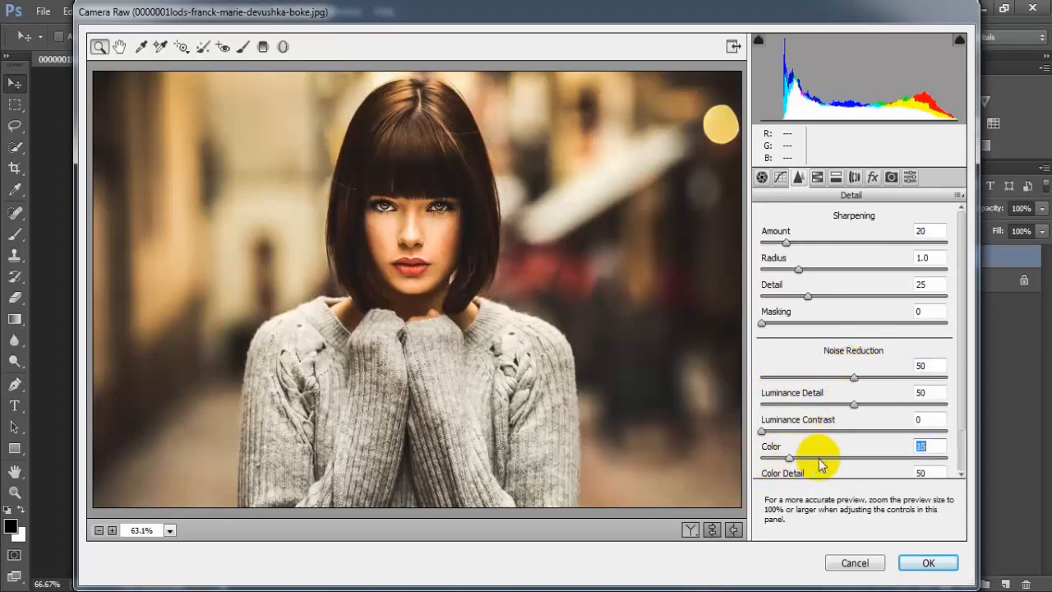
pyautogui.click(932, 446)
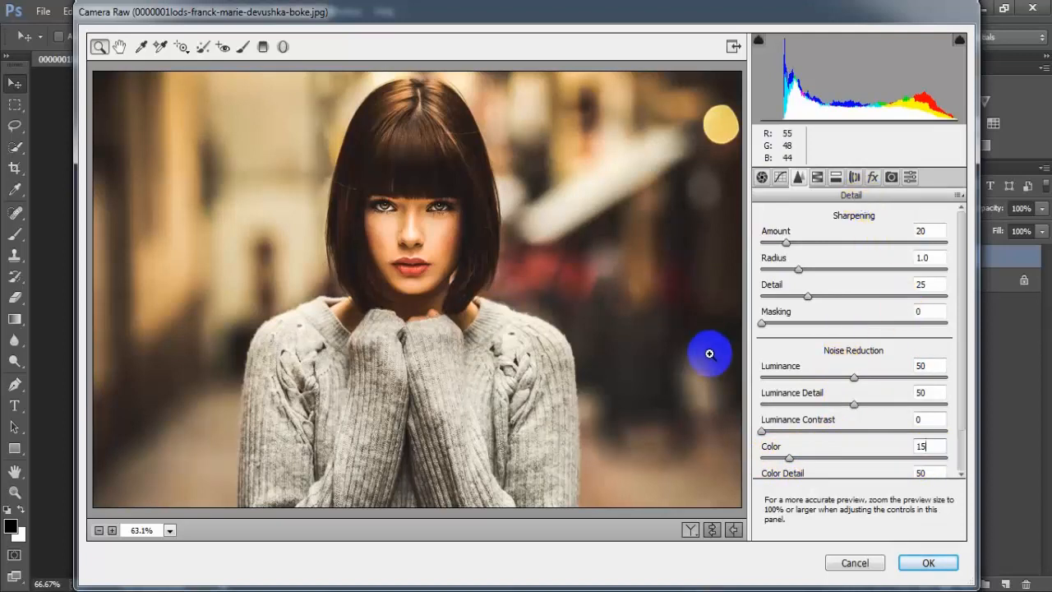
# Step: Shift the hue of the Reds to +38 in the HSL adjustments
pyautogui.click(817, 178)
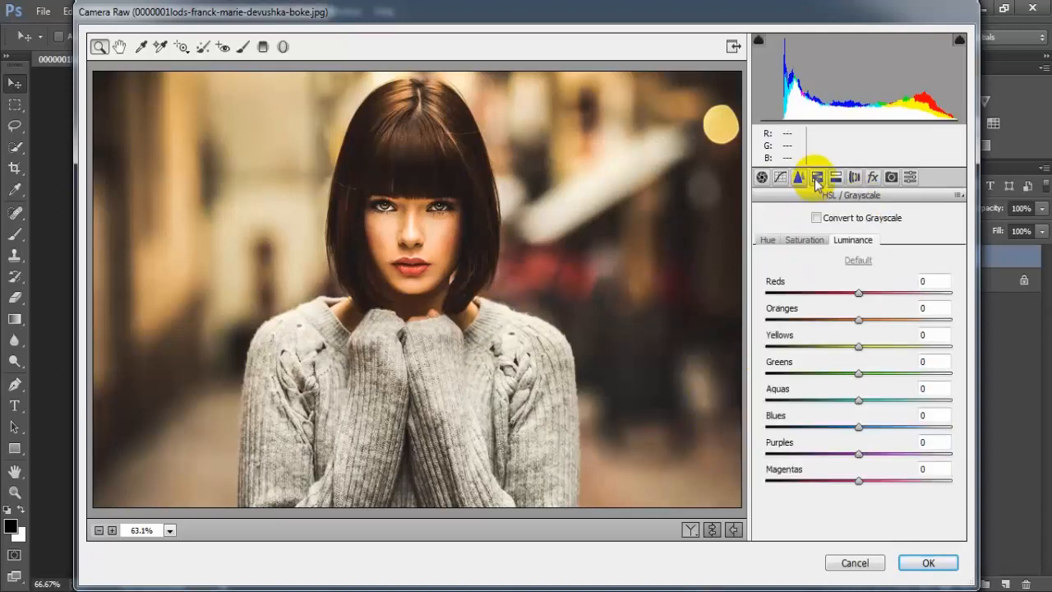
pyautogui.click(766, 238)
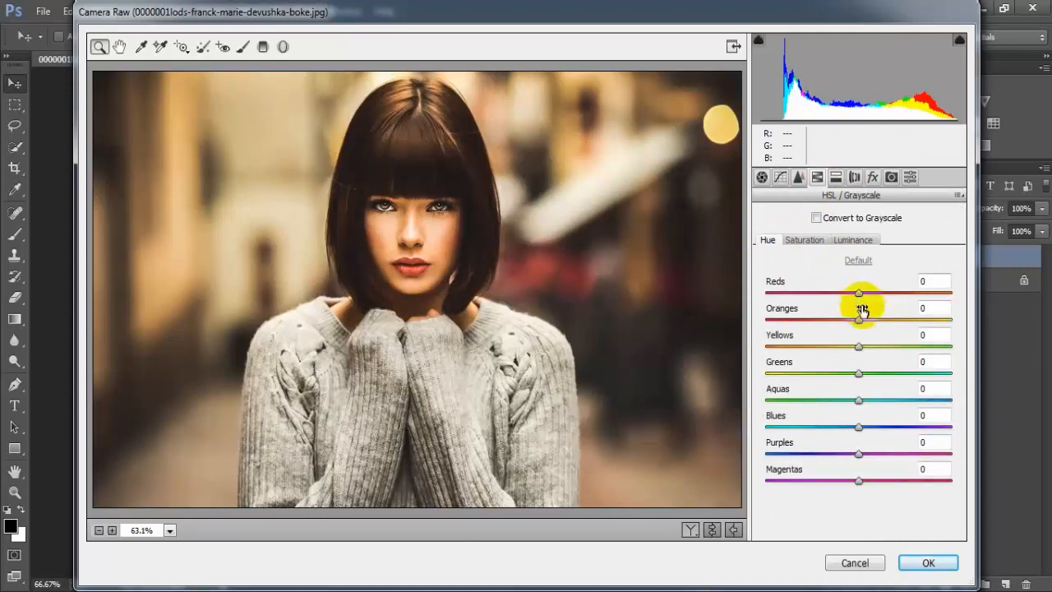
pyautogui.moveTo(859, 293); pyautogui.dragTo(895, 293)
pyautogui.click(938, 280)
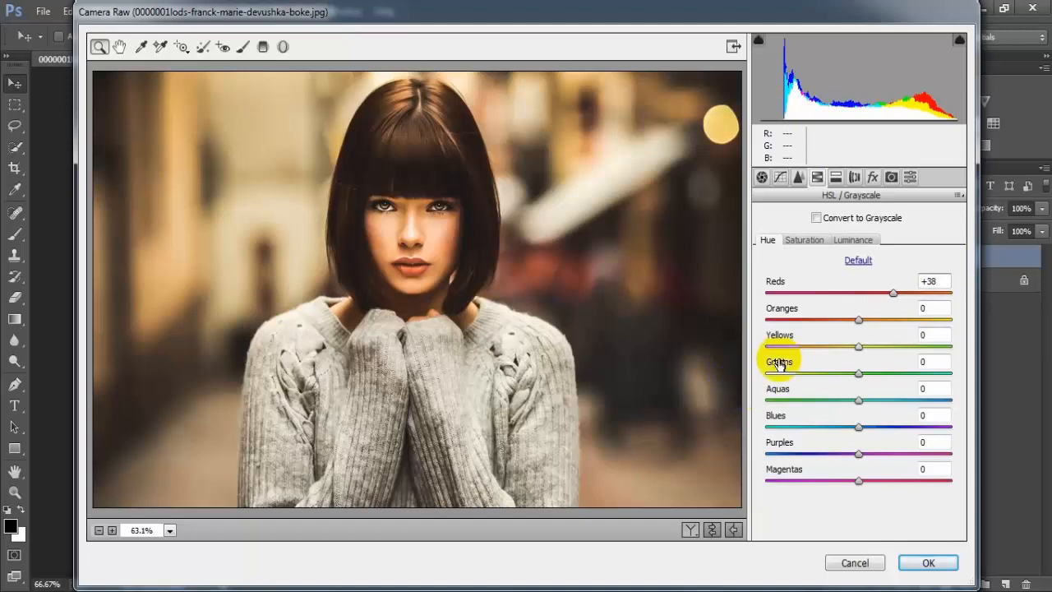
# Step: Set the HSL saturation to -20 for Oranges, -46 for Blues, and -100 for Yellows, Greens, Aquas, Purples and Magentas
pyautogui.click(807, 239)
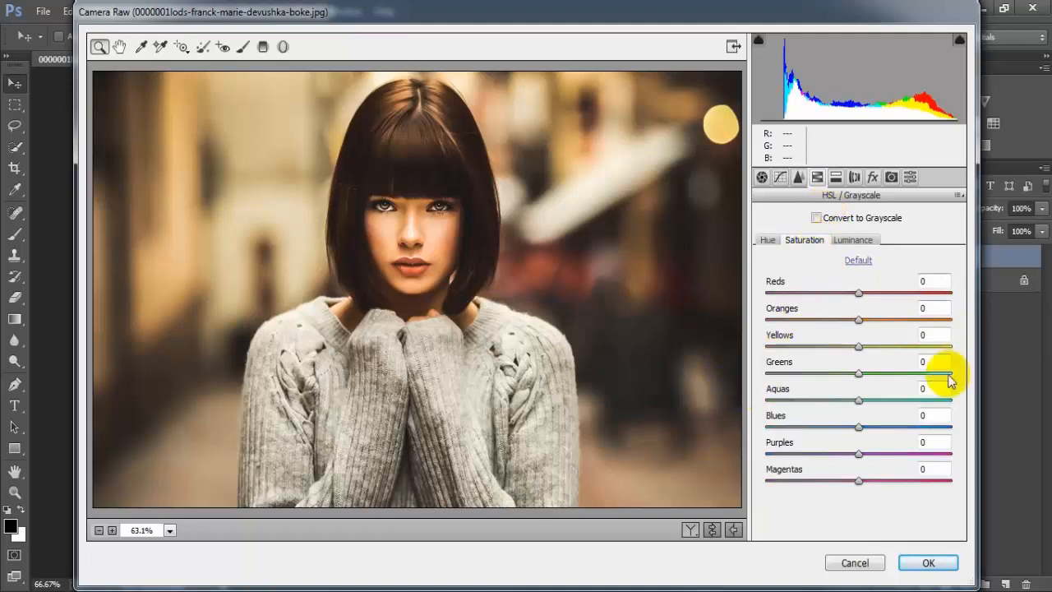
pyautogui.moveTo(860, 320); pyautogui.dragTo(840, 320)
pyautogui.click(938, 306)
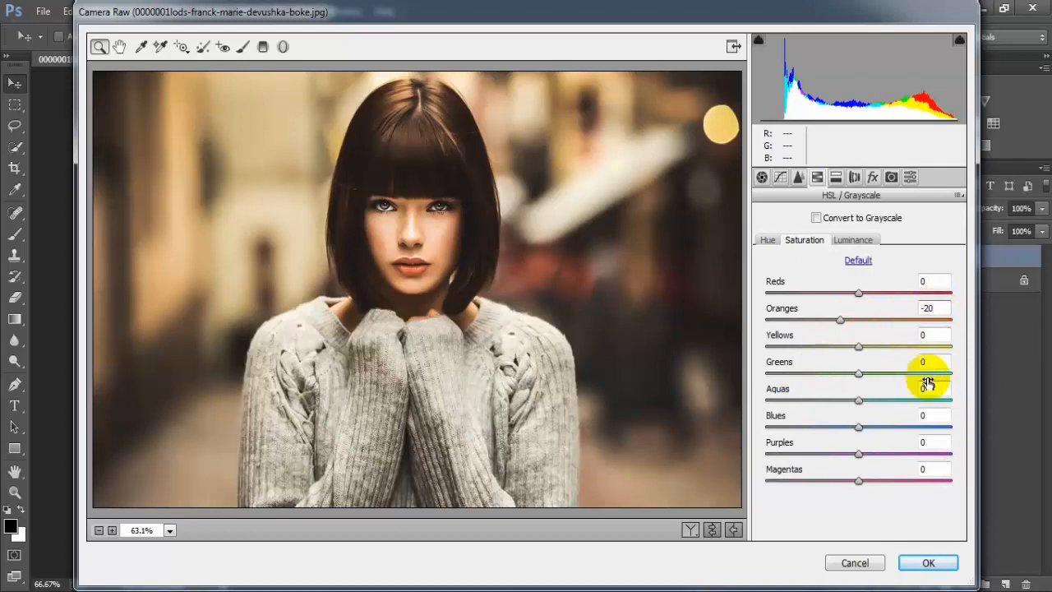
pyautogui.moveTo(858, 346); pyautogui.dragTo(742, 364)
pyautogui.moveTo(858, 374); pyautogui.dragTo(758, 375)
pyautogui.moveTo(859, 400); pyautogui.dragTo(747, 413)
pyautogui.moveTo(859, 427); pyautogui.dragTo(732, 460)
pyautogui.moveTo(859, 481); pyautogui.dragTo(742, 500)
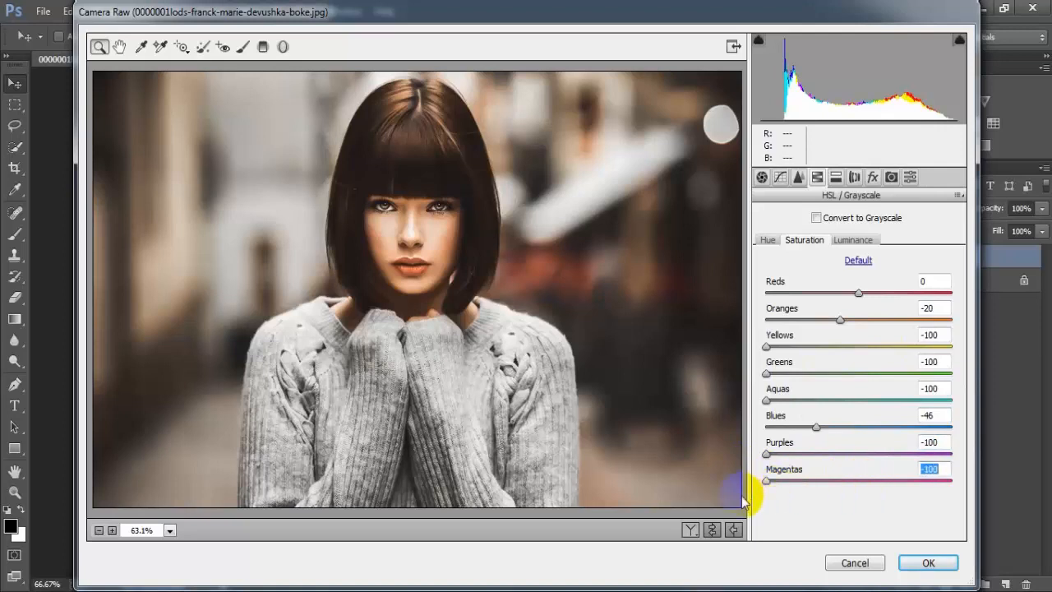
pyautogui.click(939, 469)
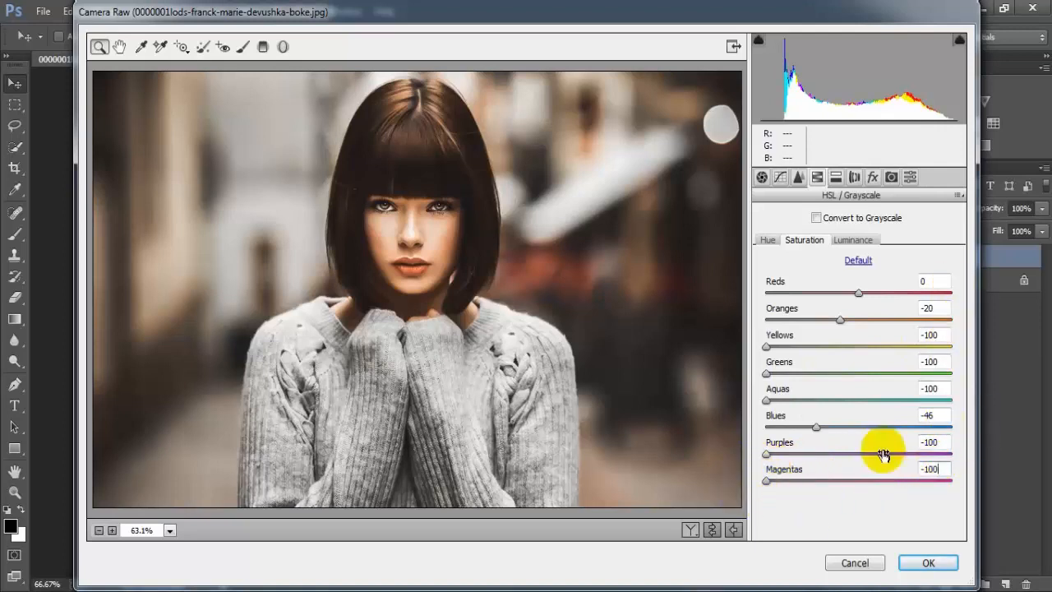
# Step: Set the HSL luminance to -22 for Reds, +5 for Oranges, +11 for Yellows and -38 for Blues
pyautogui.click(854, 239)
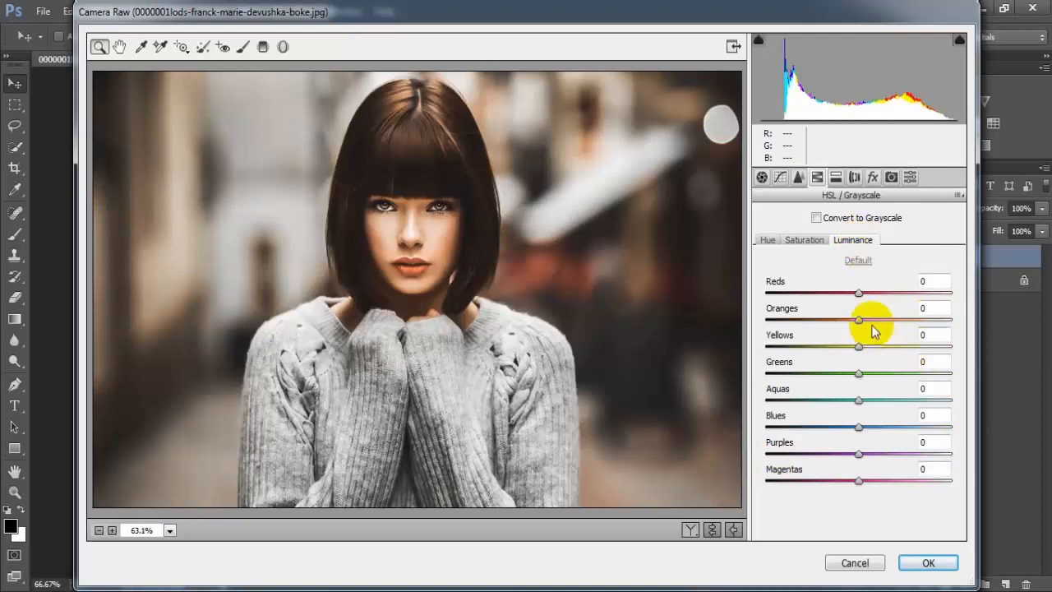
pyautogui.moveTo(858, 293); pyautogui.dragTo(837, 298)
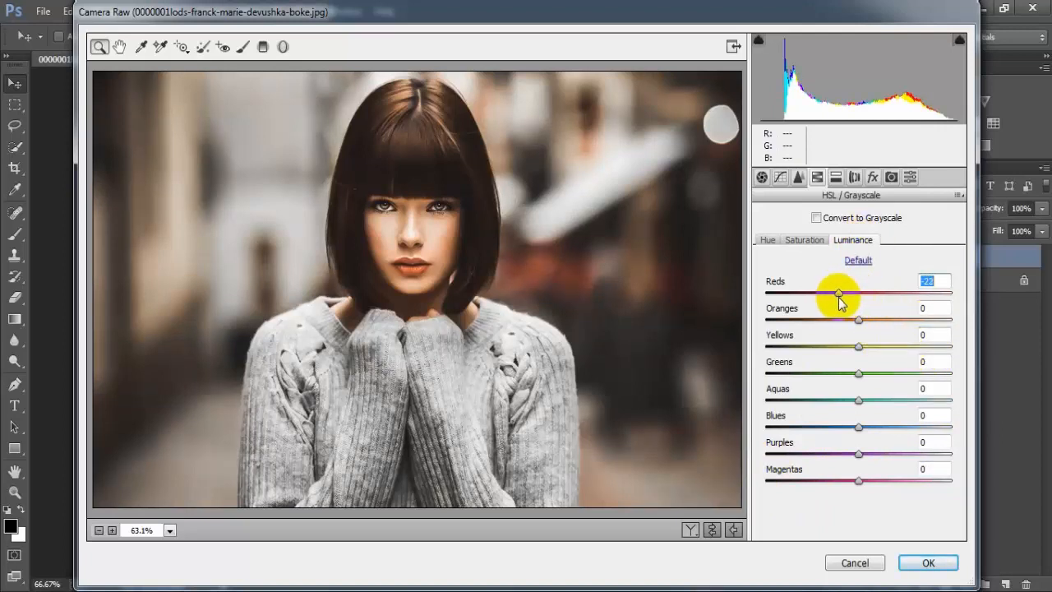
pyautogui.moveTo(859, 320); pyautogui.dragTo(863, 320)
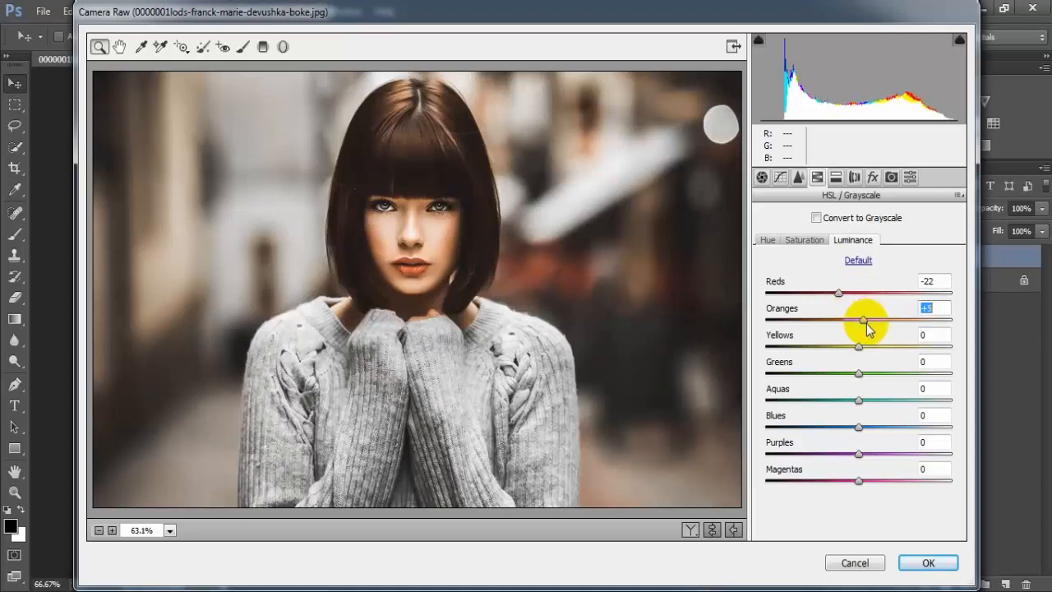
pyautogui.moveTo(859, 345); pyautogui.dragTo(870, 351)
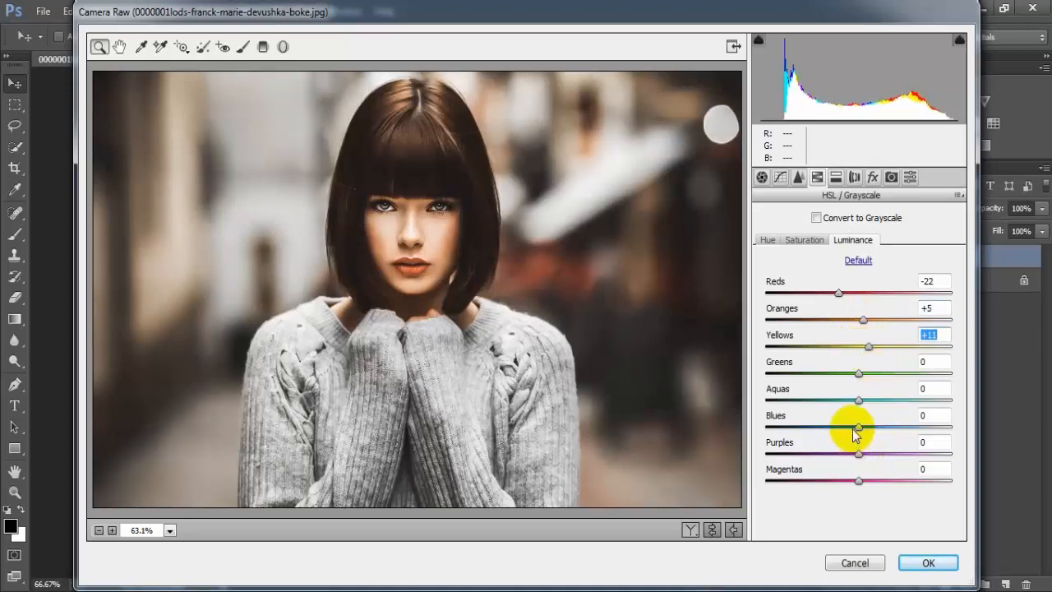
pyautogui.moveTo(856, 433); pyautogui.dragTo(824, 431)
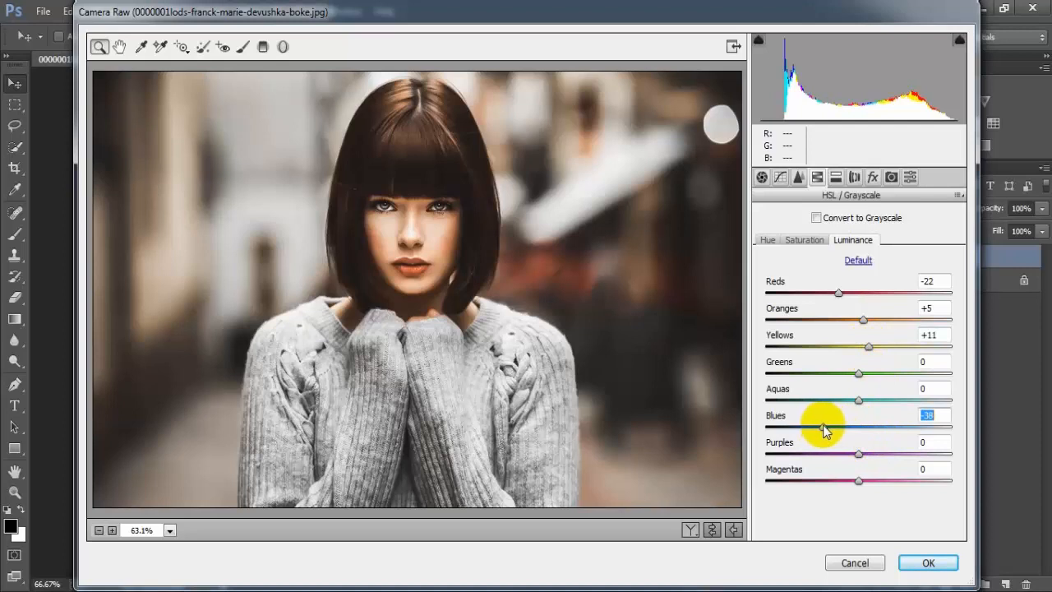
pyautogui.click(927, 416)
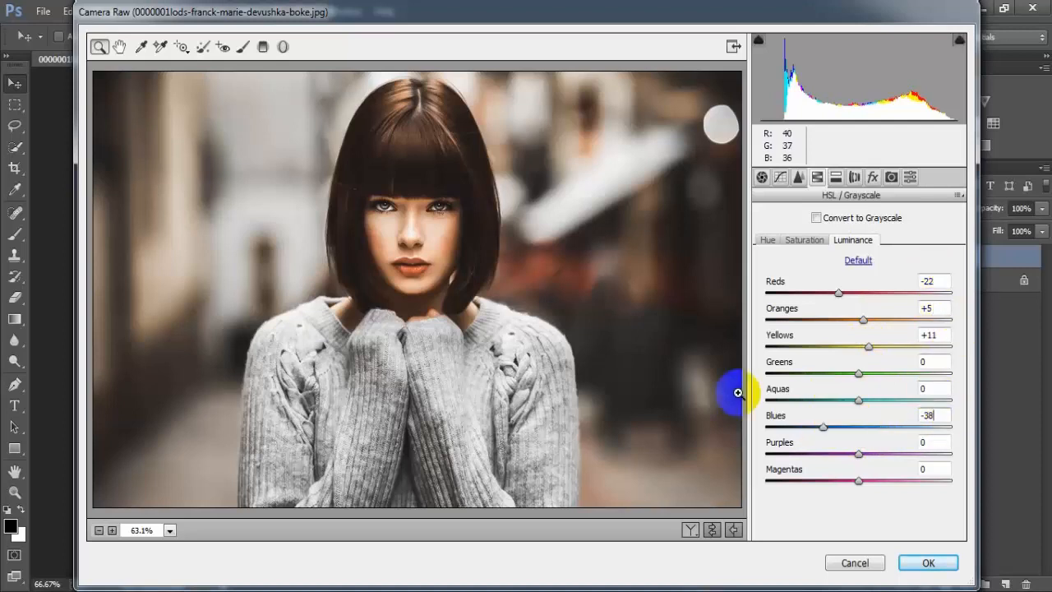
# Step: Split-tone the shadows with a Hue of 210 and a Saturation of 14
pyautogui.click(835, 177)
pyautogui.moveTo(767, 366); pyautogui.dragTo(840, 380)
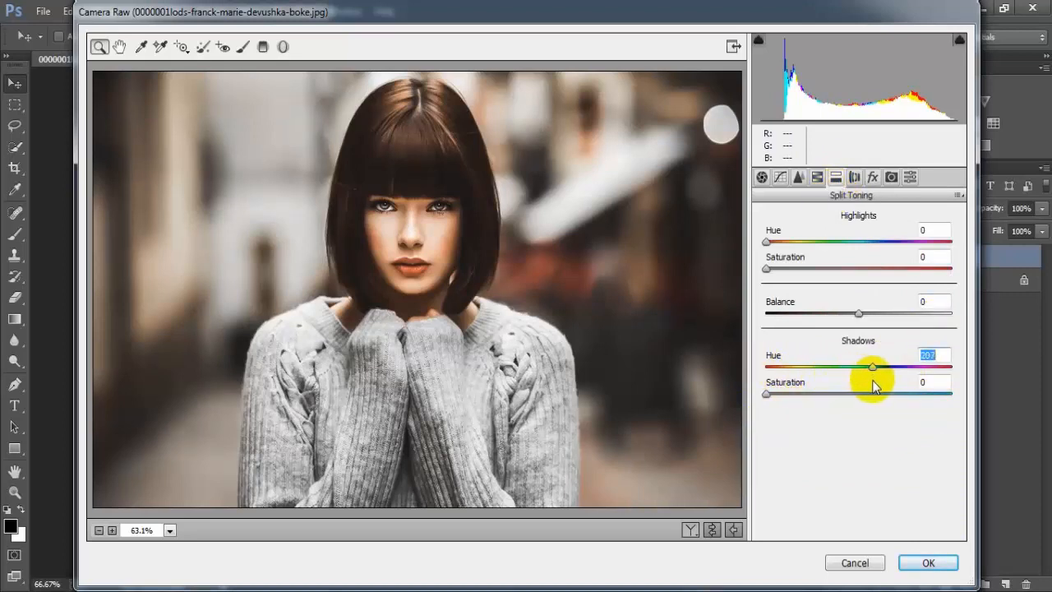
pyautogui.moveTo(875, 383); pyautogui.dragTo(873, 382)
pyautogui.moveTo(873, 382); pyautogui.dragTo(876, 382)
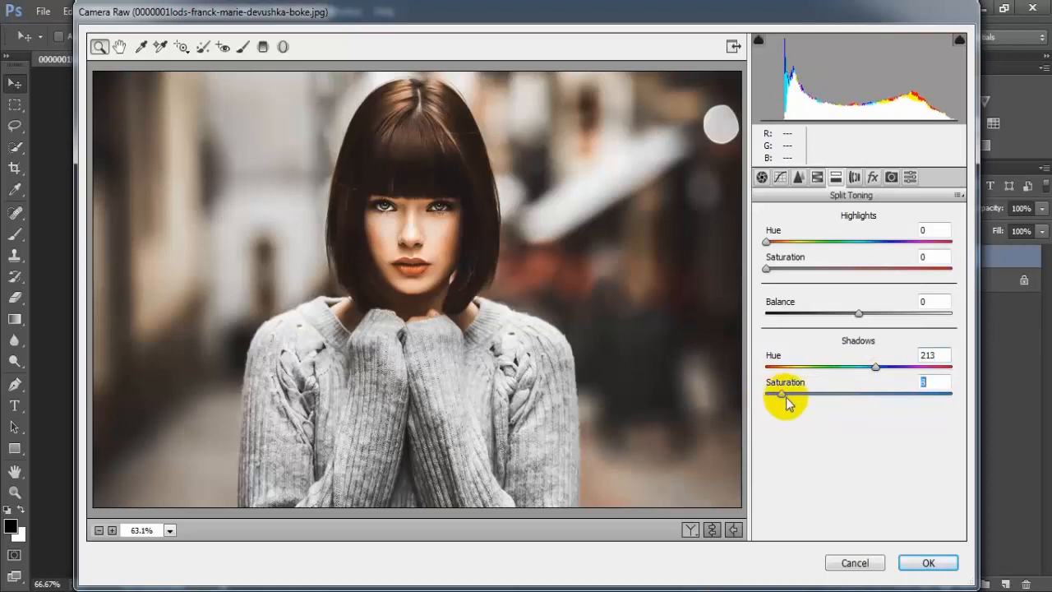
pyautogui.moveTo(786, 396); pyautogui.dragTo(797, 403)
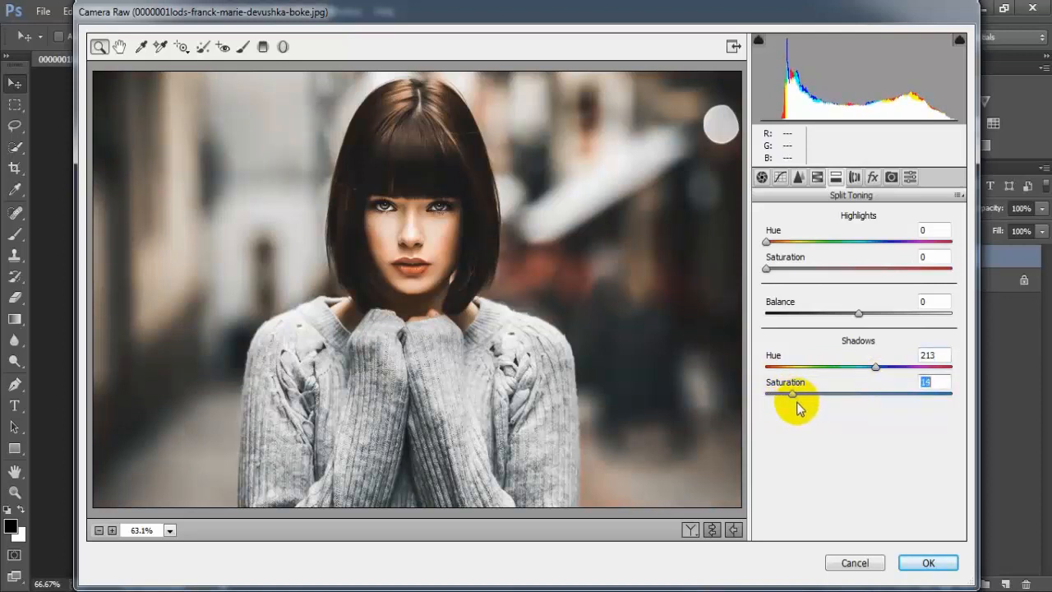
pyautogui.click(931, 355)
pyautogui.write('0')
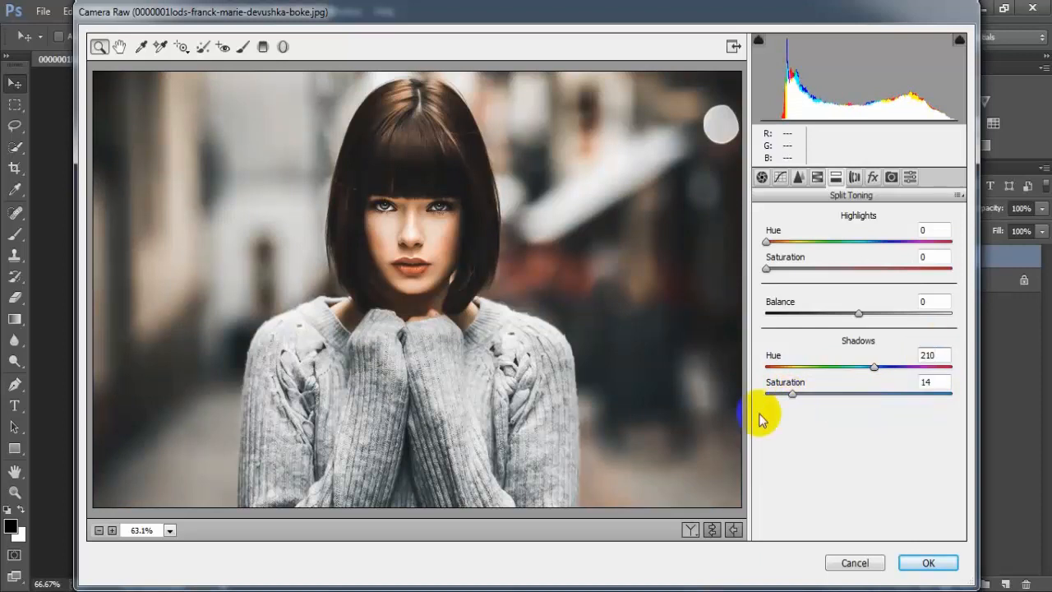
# Step: Darken the photo's edges with a Highlight Priority post-crop vignette at Amount -14
pyautogui.click(873, 177)
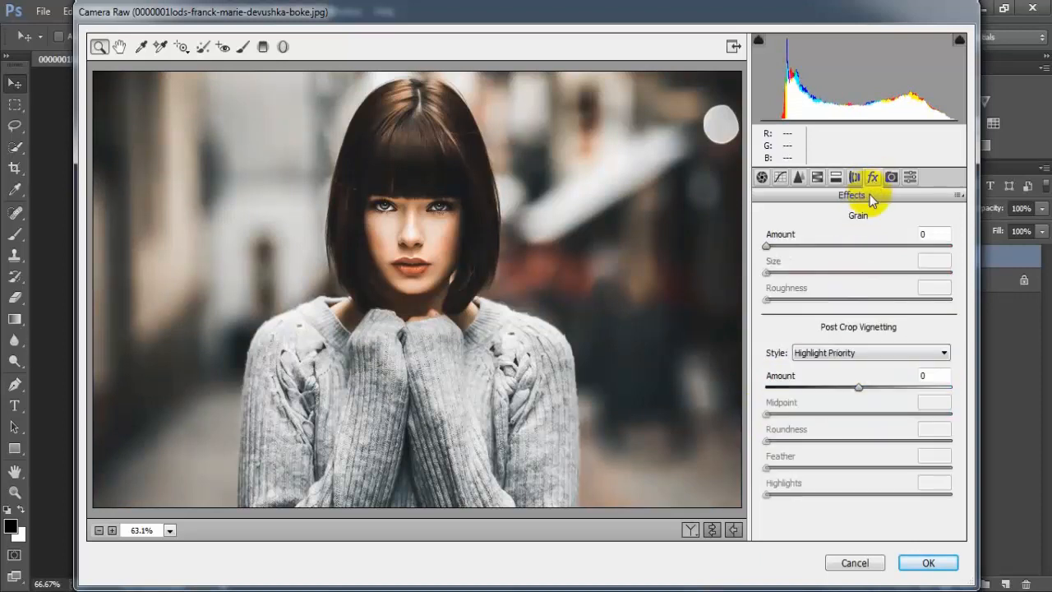
pyautogui.moveTo(858, 387); pyautogui.dragTo(841, 388)
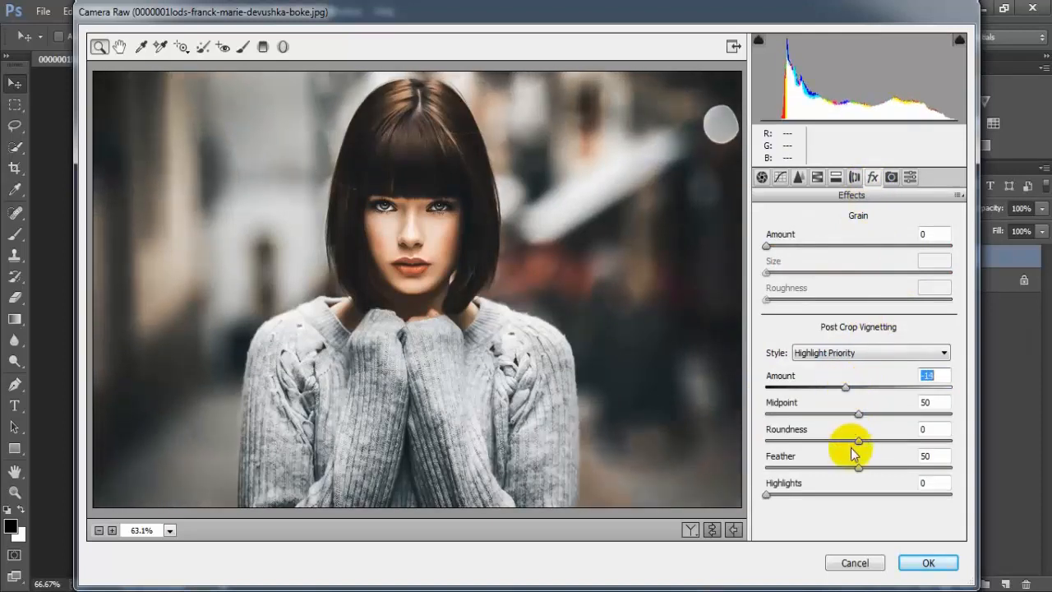
# Step: Soften the post-crop vignette's edge by setting its Feather to 100
pyautogui.moveTo(858, 470); pyautogui.dragTo(958, 474)
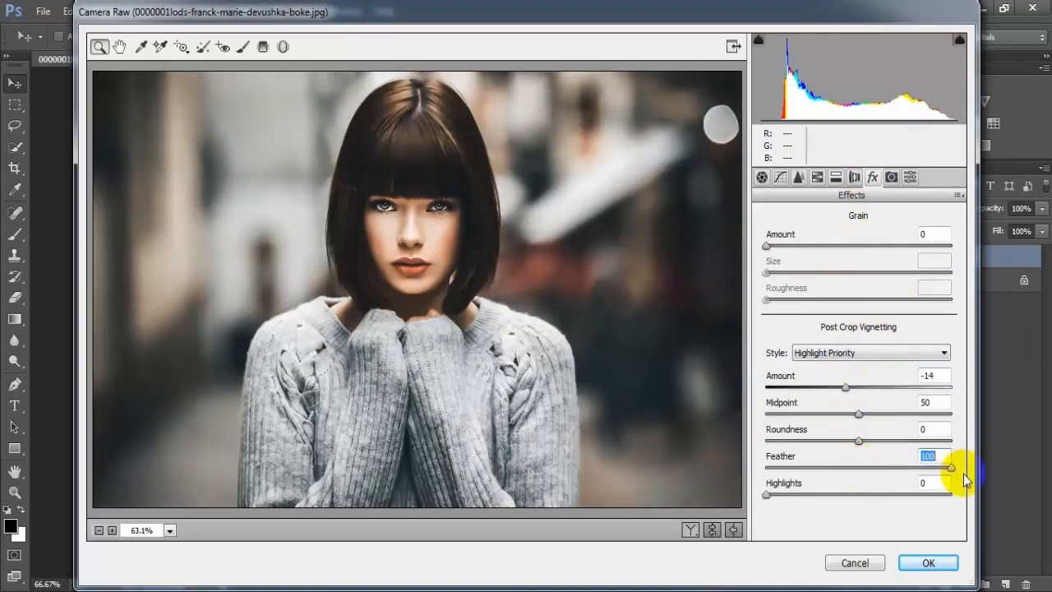
pyautogui.click(946, 456)
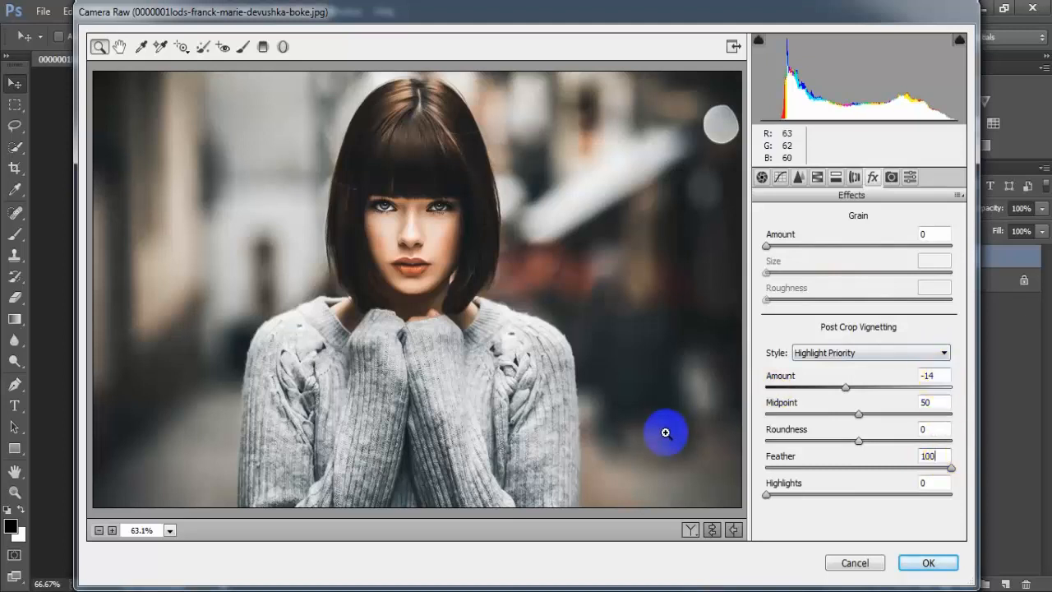
# Step: In the camera calibration, set Green Primary Hue to +8 and Saturation to +18, and Blue Primary Saturation to +9
pyautogui.click(890, 177)
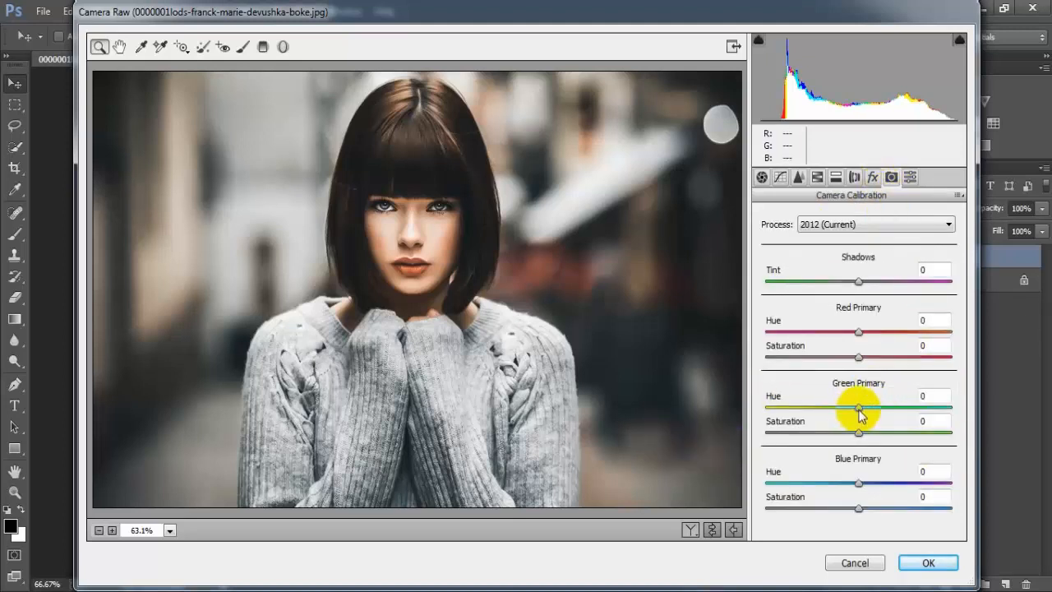
pyautogui.moveTo(860, 415); pyautogui.dragTo(876, 439)
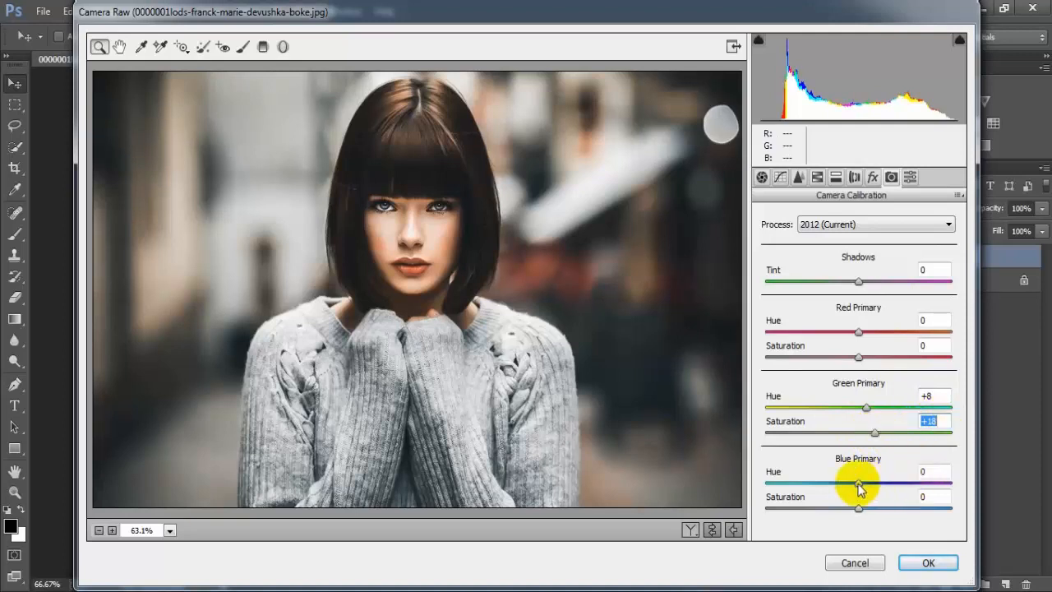
pyautogui.moveTo(859, 507); pyautogui.dragTo(868, 514)
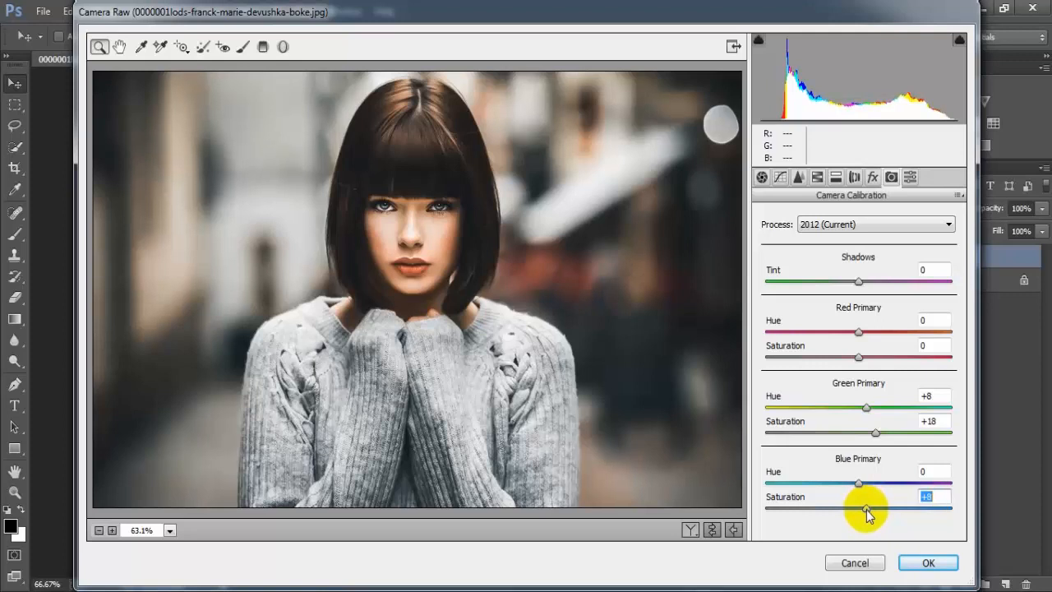
pyautogui.click(928, 496)
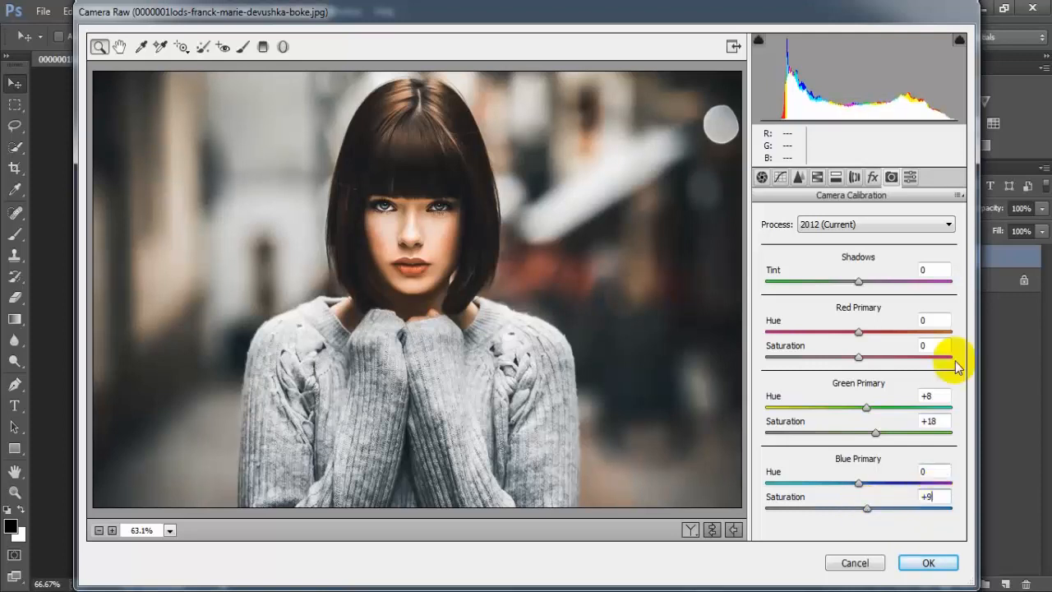
# Step: Compare the graded preview with the original settings and apply the Camera Raw filter to the photo layer
pyautogui.click(712, 532)
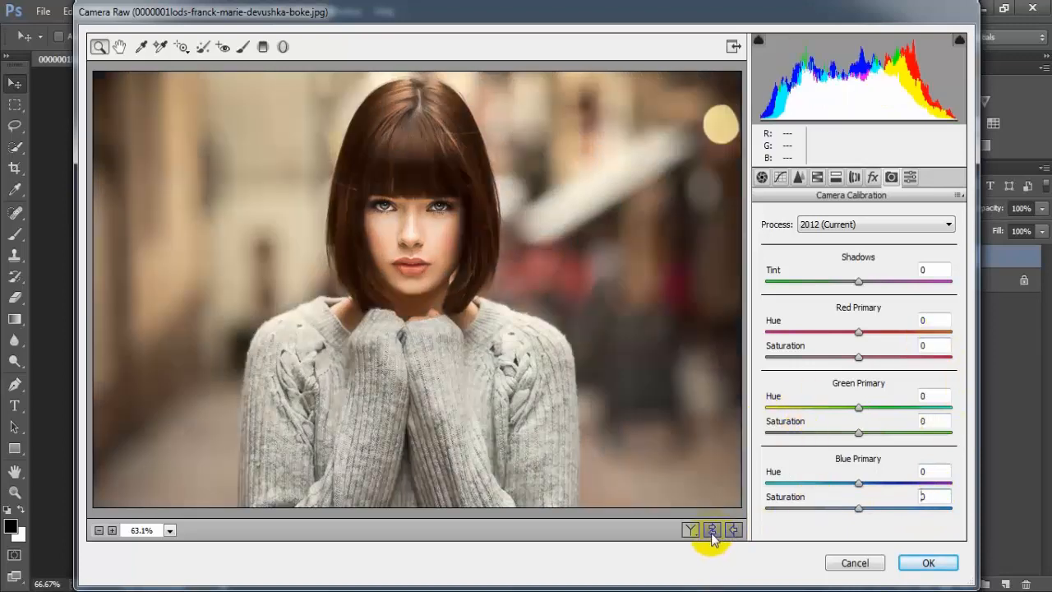
pyautogui.click(712, 533)
pyautogui.click(711, 533)
pyautogui.click(712, 532)
pyautogui.click(921, 563)
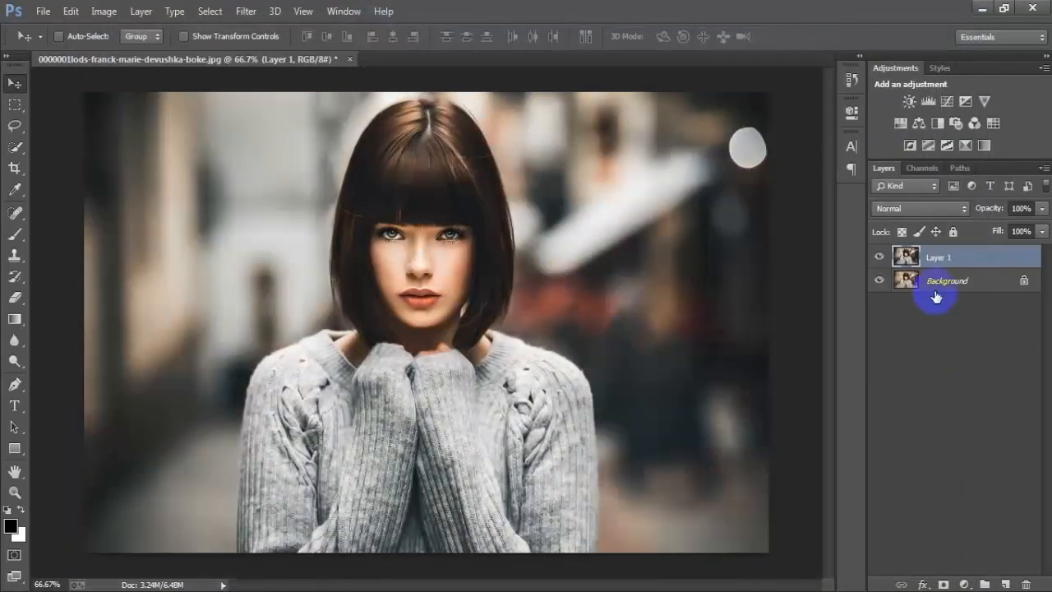
# Step: Toggle the visibility of Layer 1 repeatedly to compare the graded portrait with the original Background
pyautogui.click(879, 258)
pyautogui.click(879, 258)
pyautogui.click(880, 259)
pyautogui.click(880, 259)
pyautogui.click(880, 259)
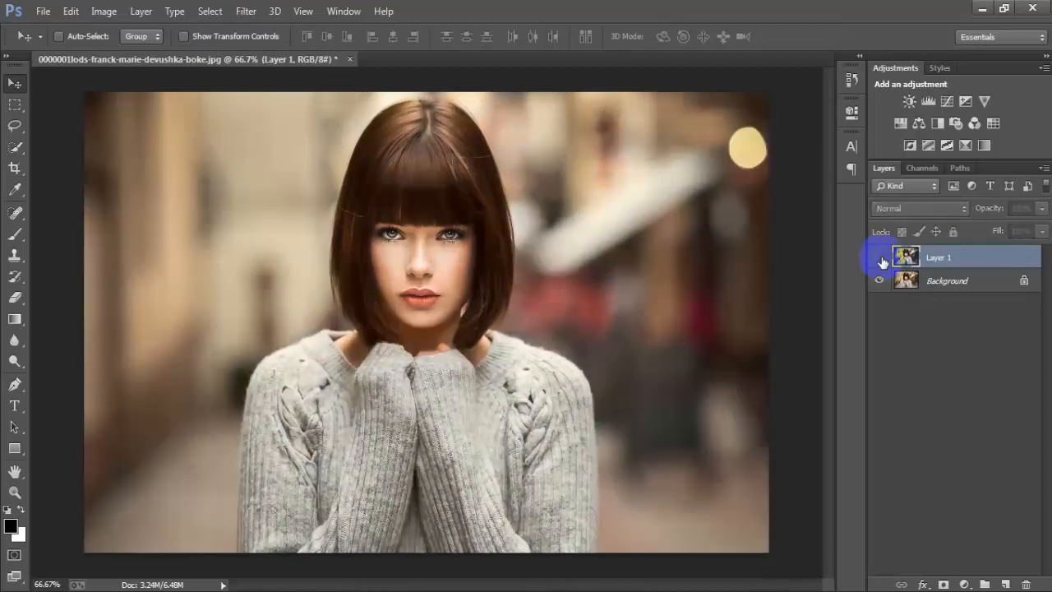
pyautogui.click(880, 259)
pyautogui.click(880, 259)
pyautogui.click(881, 259)
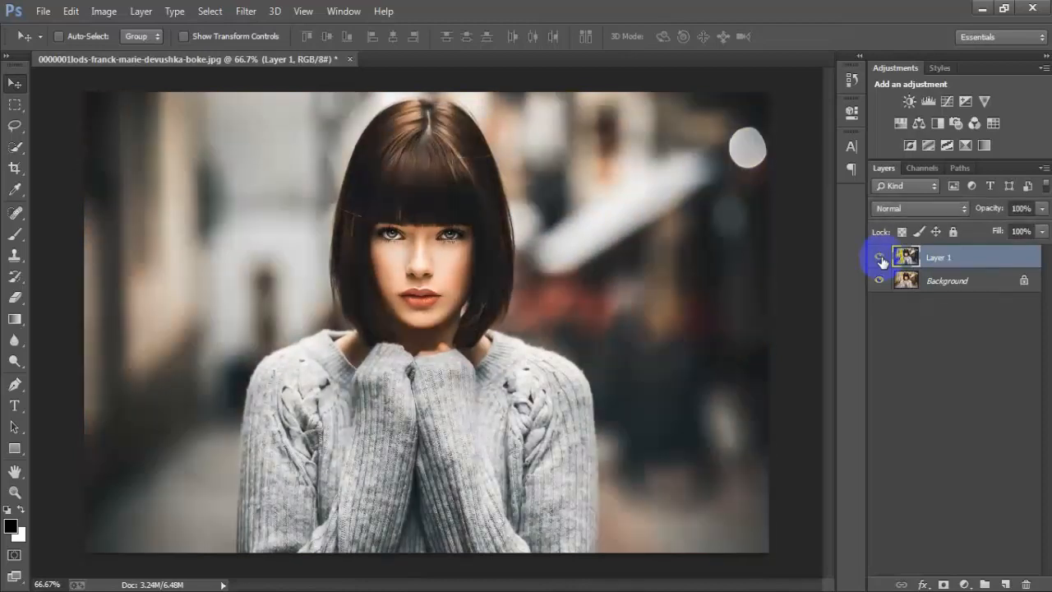
pyautogui.click(880, 259)
pyautogui.click(880, 259)
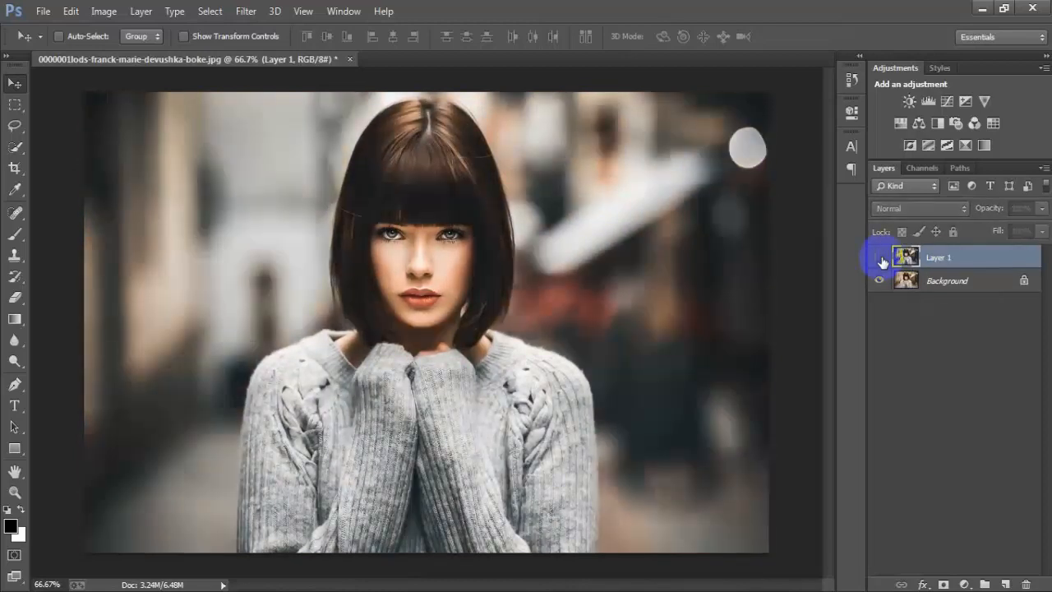
pyautogui.click(880, 258)
pyautogui.click(880, 259)
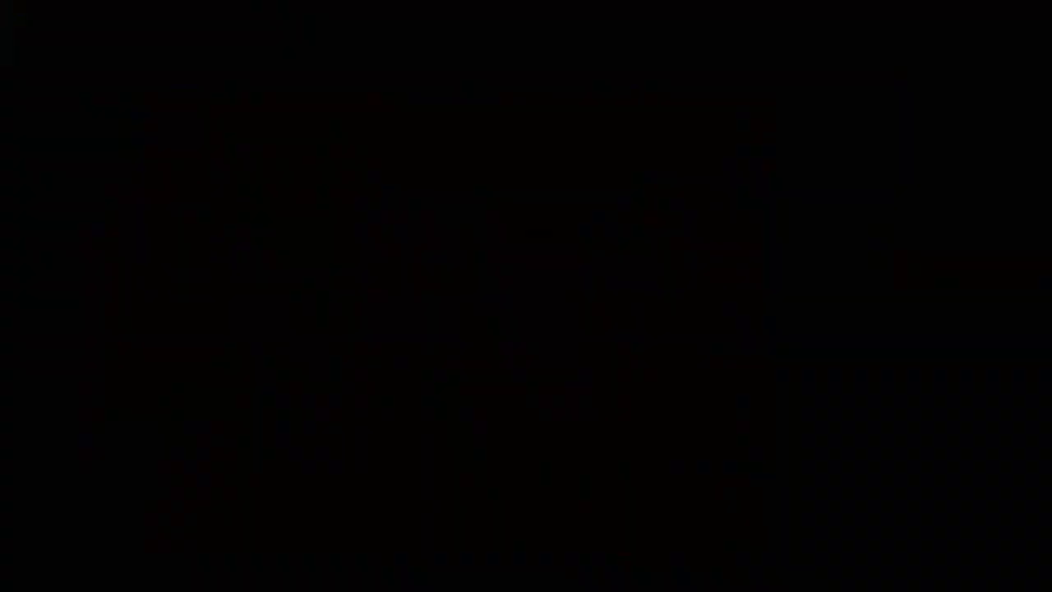